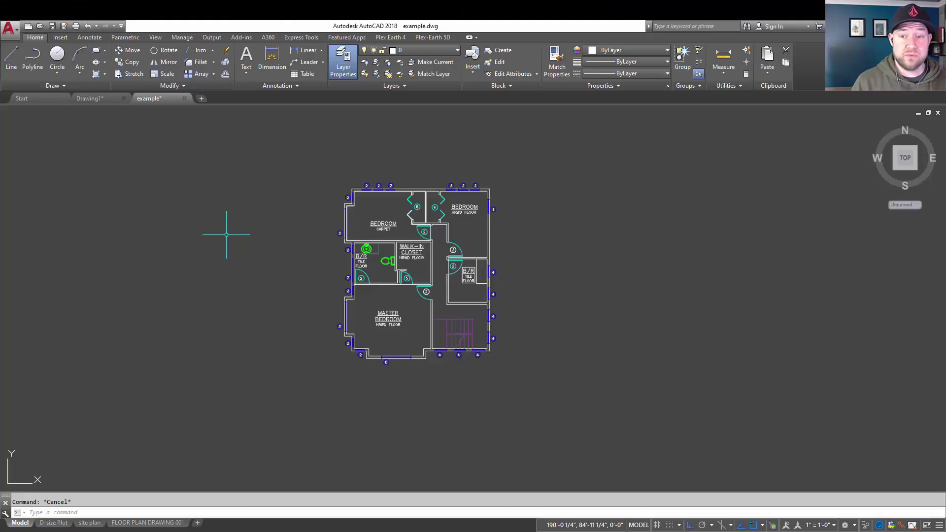
- Run RENAME from an empty selection and move the Rename dialog beside the floor plan
{"action": "left_click", "coordinate": [275, 321]}
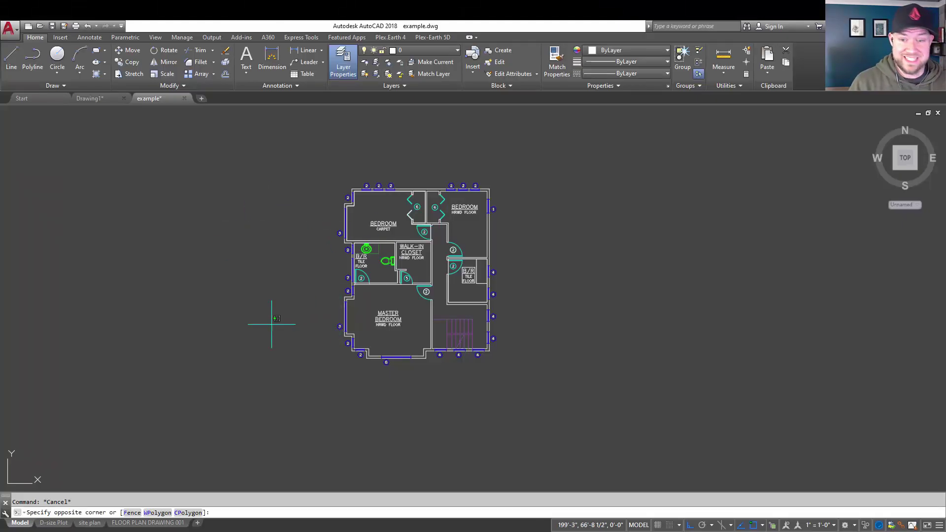
{"action": "left_click", "coordinate": [272, 324]}
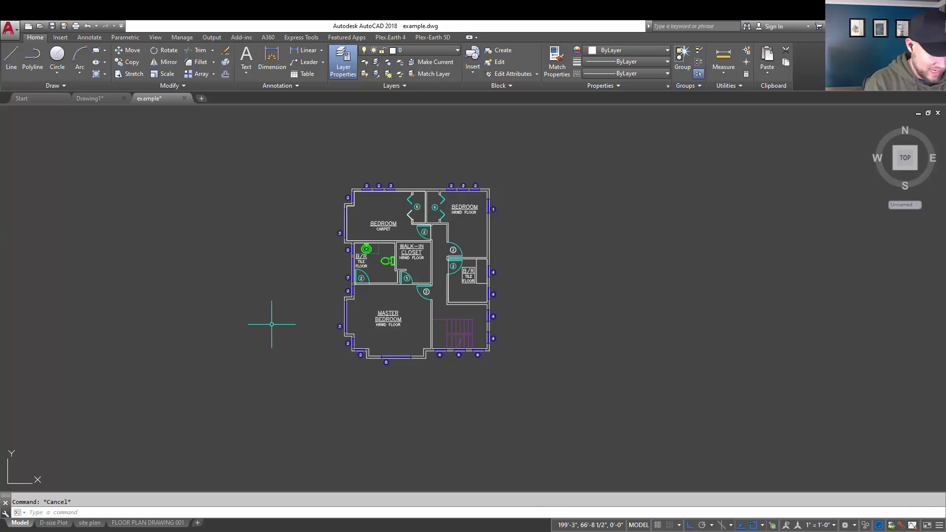
{"action": "type", "text": "Re"}
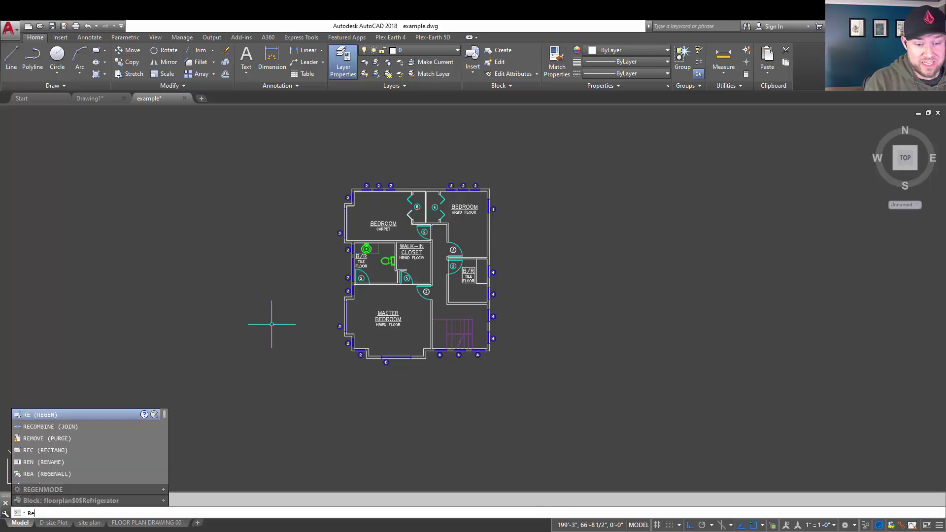
{"action": "type", "text": "NAME"}
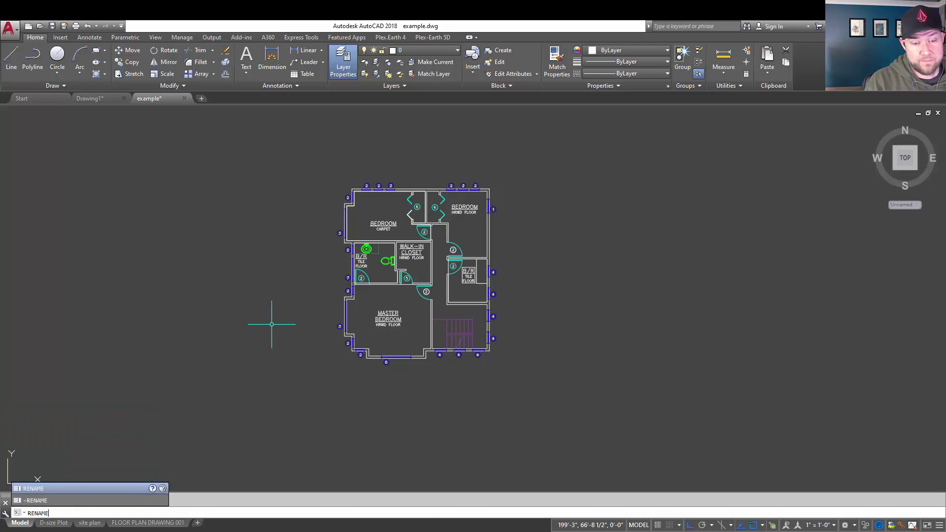
{"action": "key", "text": "Return"}
{"action": "left_click_drag", "start_coordinate": [167, 174], "coordinate": [132, 143]}
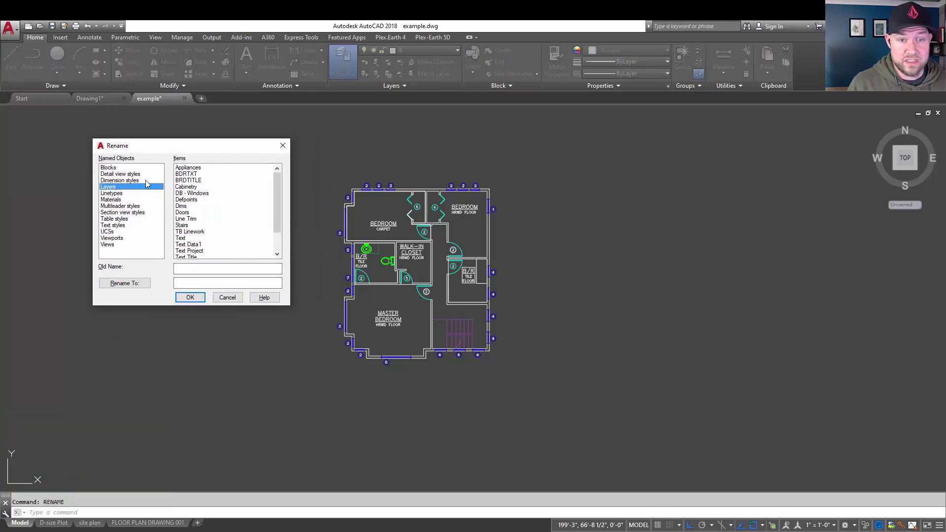
- List the drawing's blocks and select Door, not Door - Bifold, as the block to rename
{"action": "left_click", "coordinate": [116, 168]}
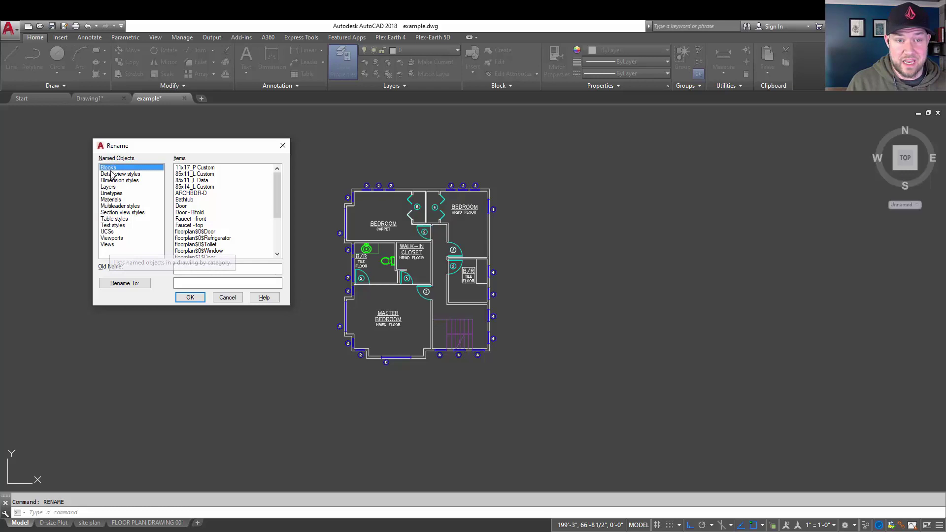
{"action": "left_click", "coordinate": [182, 206]}
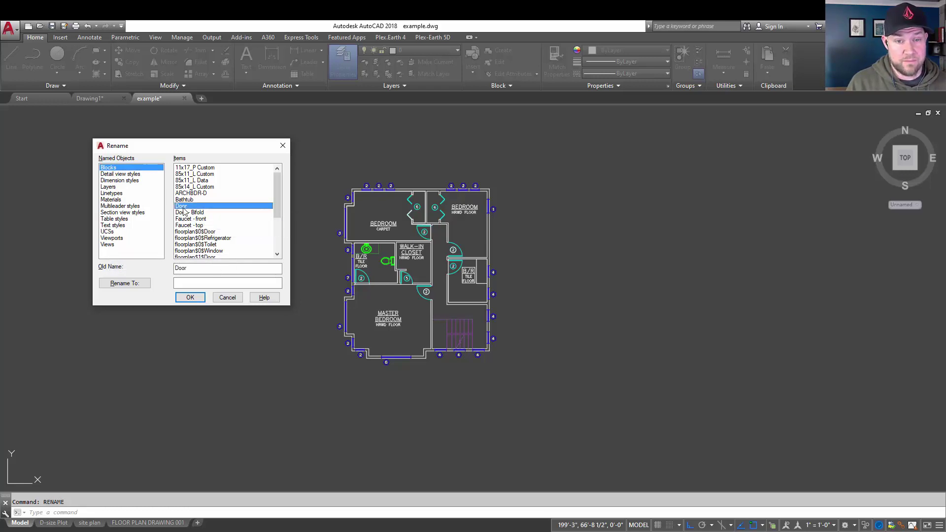
{"action": "left_click", "coordinate": [183, 284]}
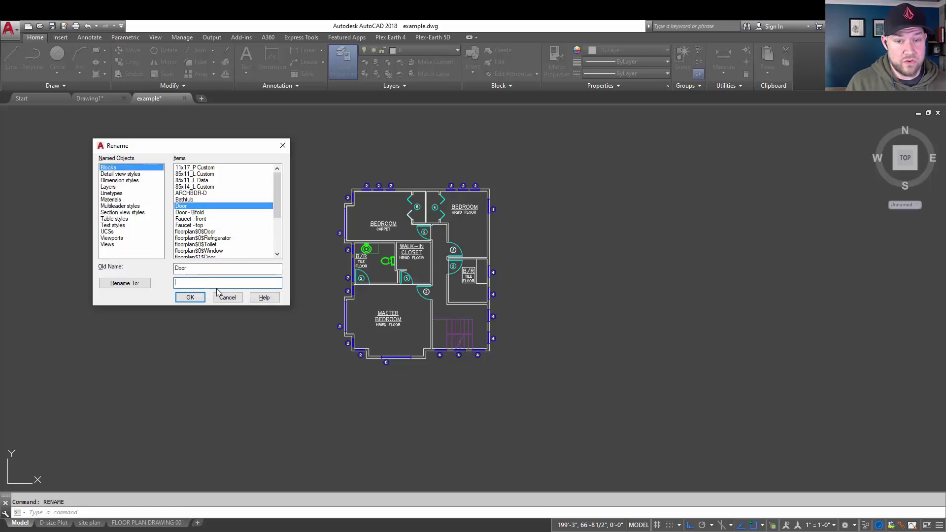
{"action": "left_click", "coordinate": [187, 212]}
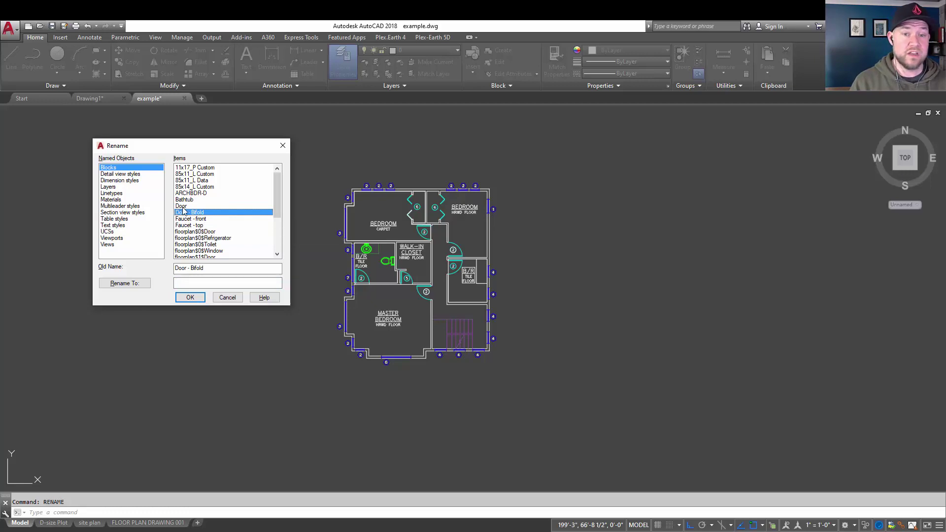
{"action": "left_click", "coordinate": [183, 207]}
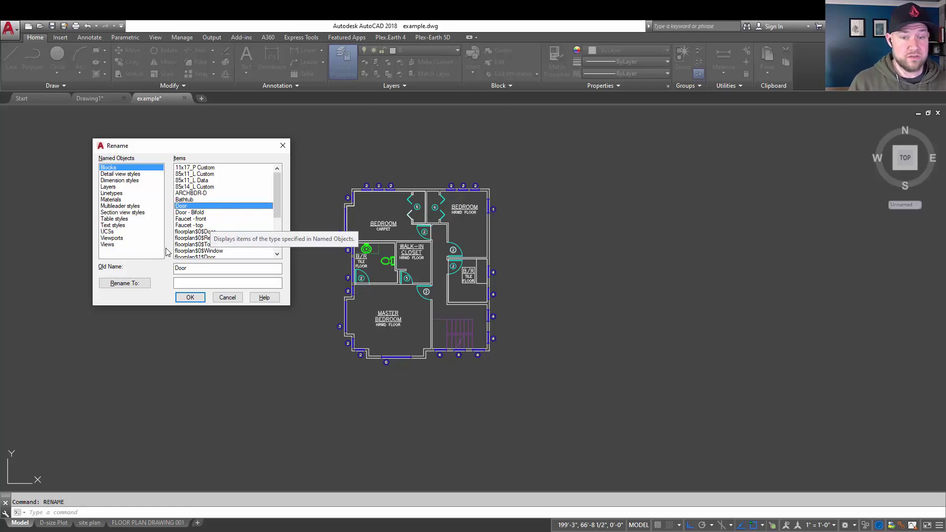
{"action": "left_click", "coordinate": [201, 281]}
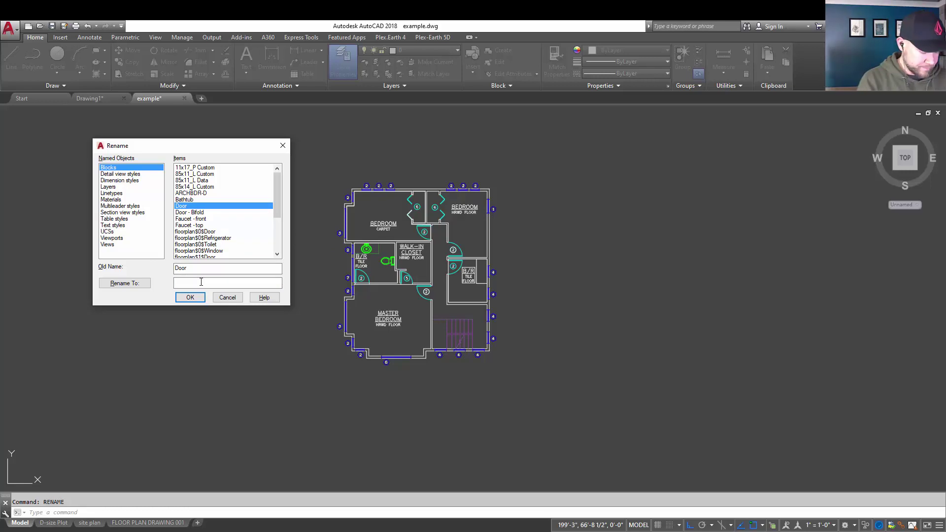
- Rename the Door block to 'Door - 32'
{"action": "type", "text": "D"}
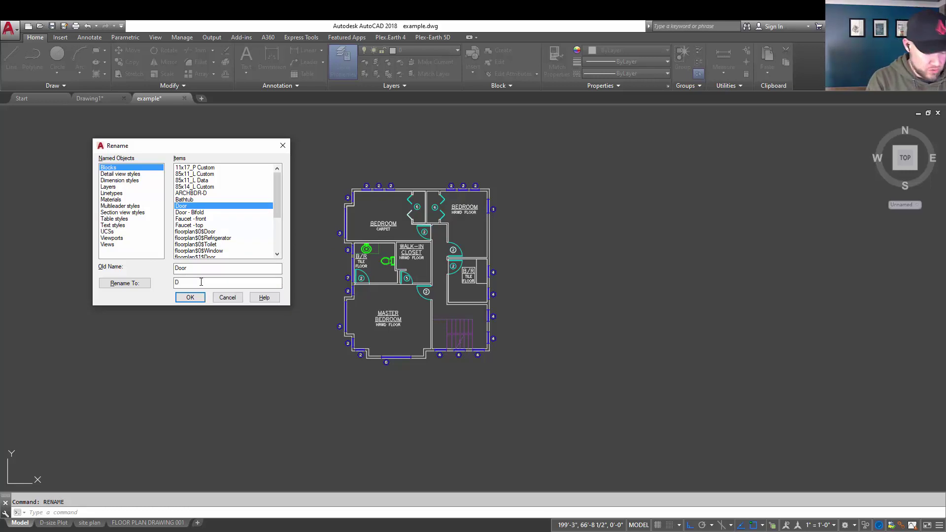
{"action": "type", "text": "oor -"}
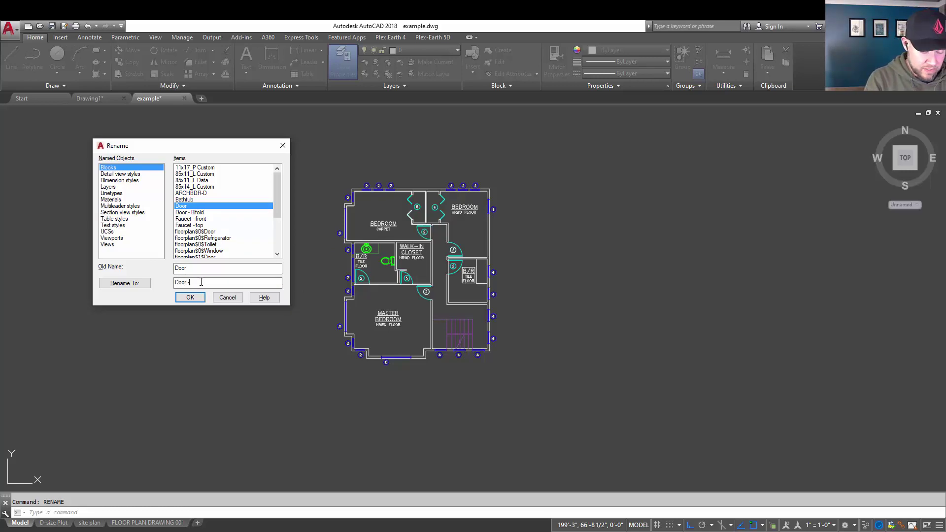
{"action": "key", "text": "BackSpace"}
{"action": "key", "text": "BackSpace"}
{"action": "key", "text": "BackSpace"}
{"action": "key", "text": "BackSpace"}
{"action": "key", "text": "BackSpace"}
{"action": "key", "text": "BackSpace"}
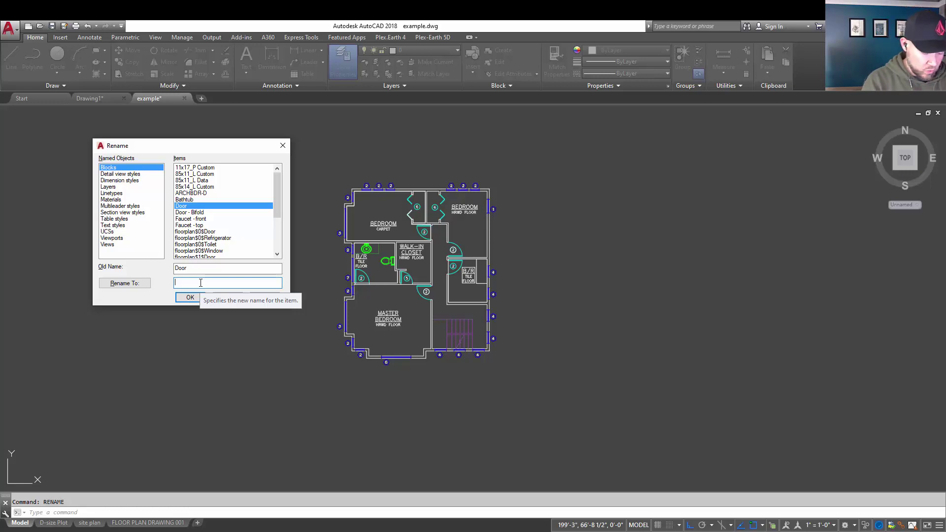
{"action": "type", "text": "Door"}
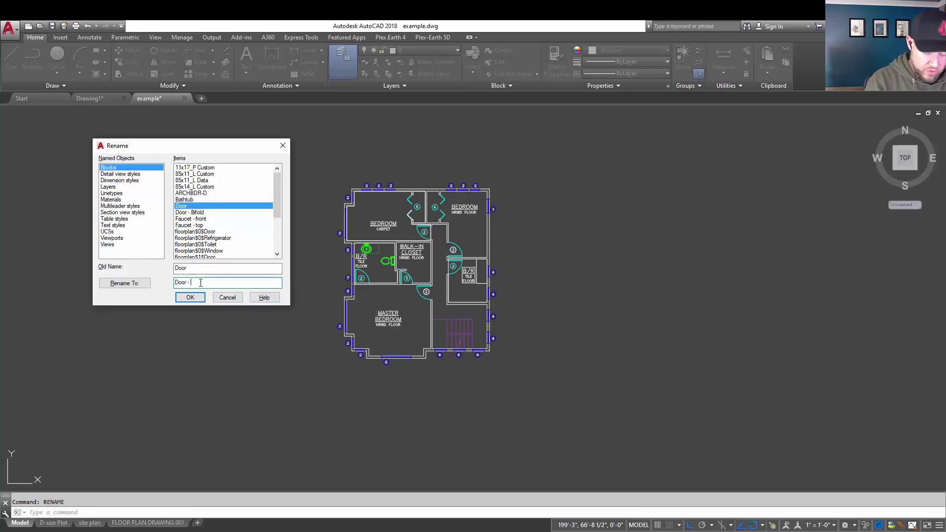
{"action": "type", "text": " - 32"}
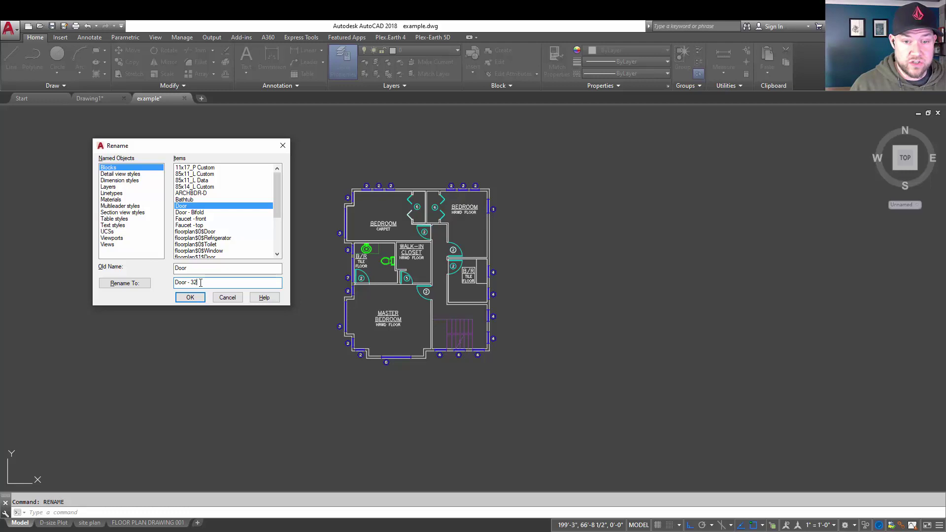
{"action": "left_click", "coordinate": [139, 285]}
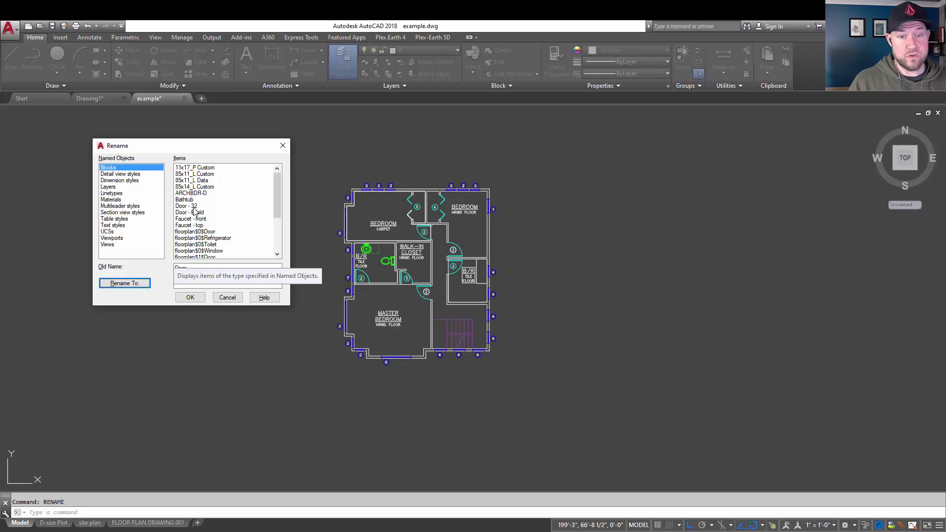
- Reselect the Door - 32 block, reapply the name, then list the drawing's layers
{"action": "left_click", "coordinate": [193, 207]}
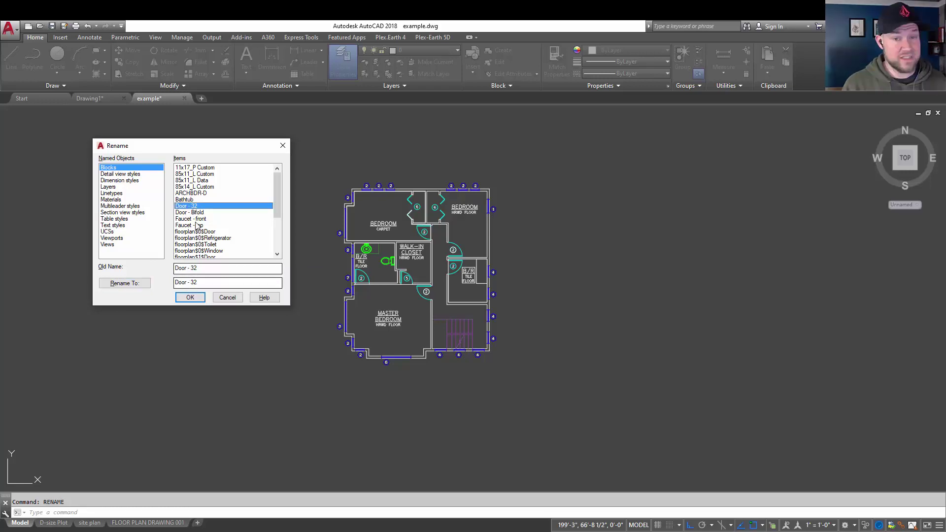
{"action": "left_click", "coordinate": [124, 283]}
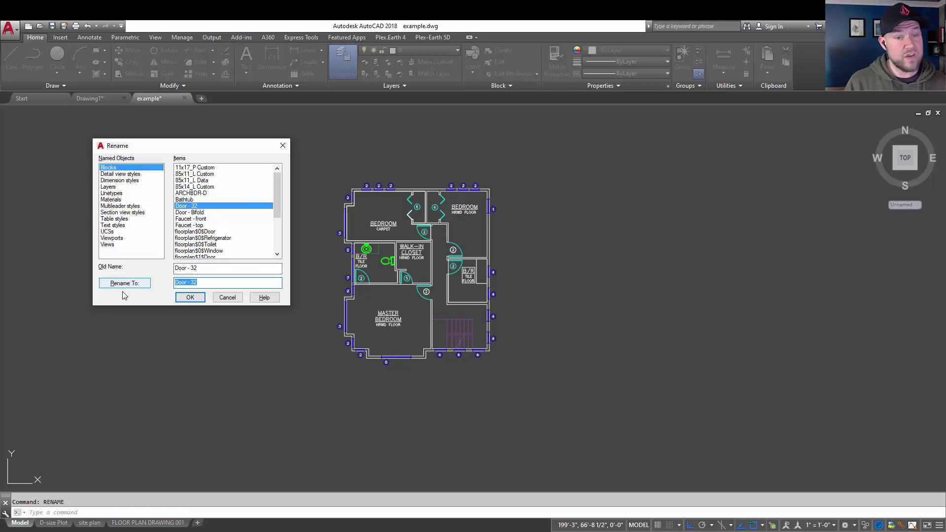
{"action": "left_click", "coordinate": [107, 187]}
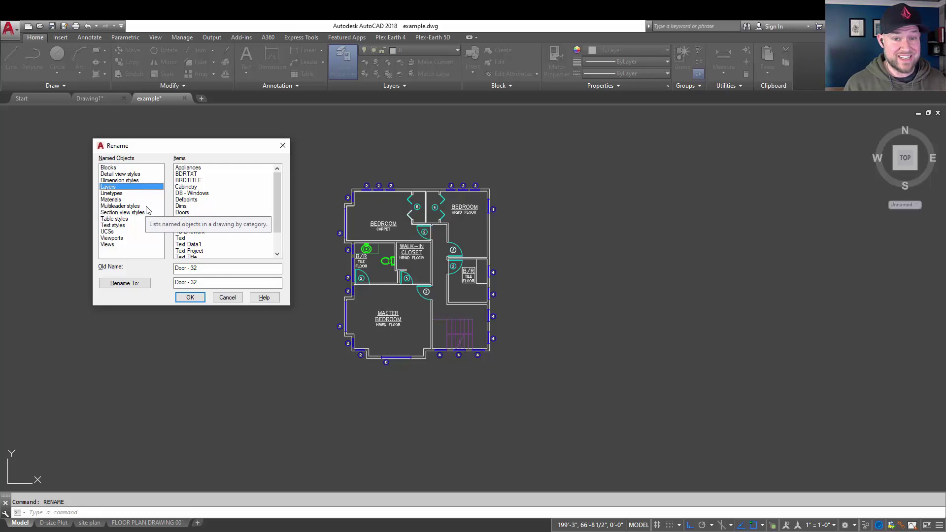
- Browse the Text, Dims and Line Trim layers, highlighting the 'Door - 32' entry
{"action": "left_click", "coordinate": [185, 238]}
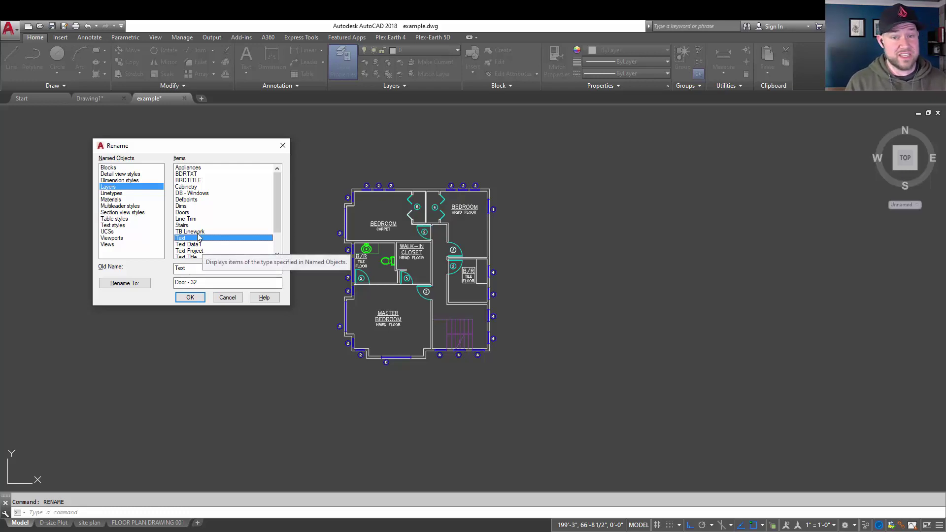
{"action": "scroll", "coordinate": [217, 235], "scroll_direction": "down", "scroll_amount": 2}
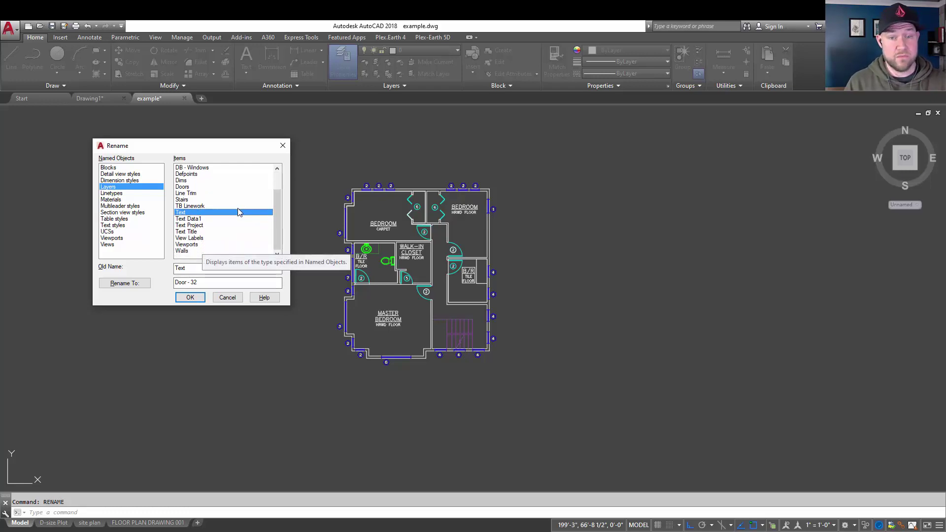
{"action": "scroll", "coordinate": [224, 232], "scroll_direction": "up", "scroll_amount": 2}
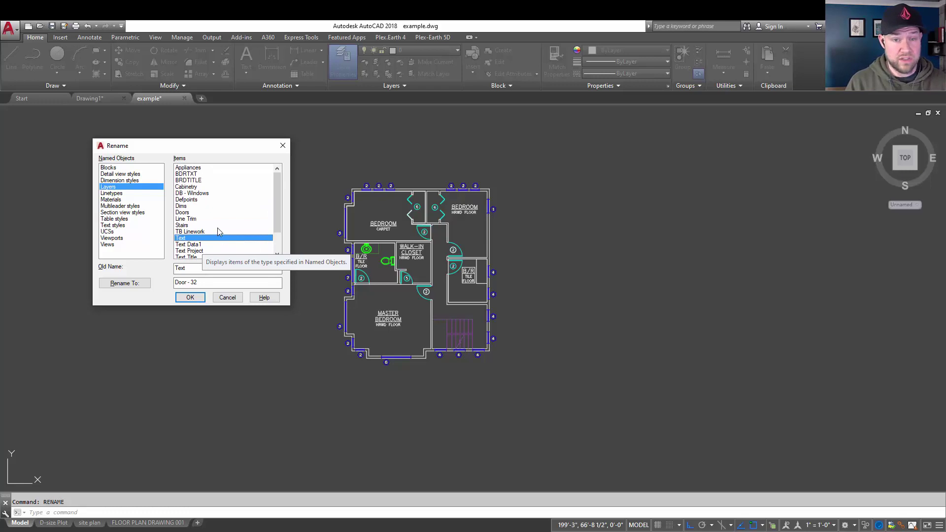
{"action": "left_click", "coordinate": [188, 206]}
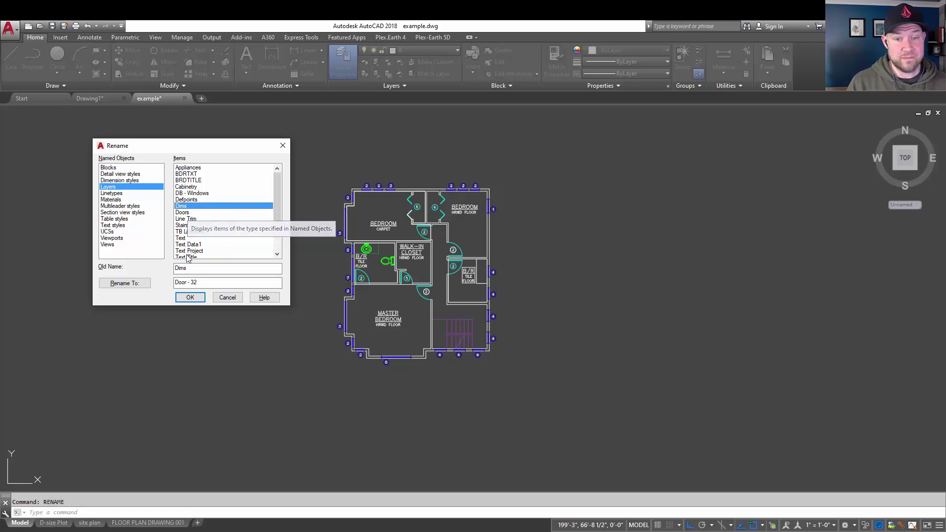
{"action": "left_click", "coordinate": [190, 219]}
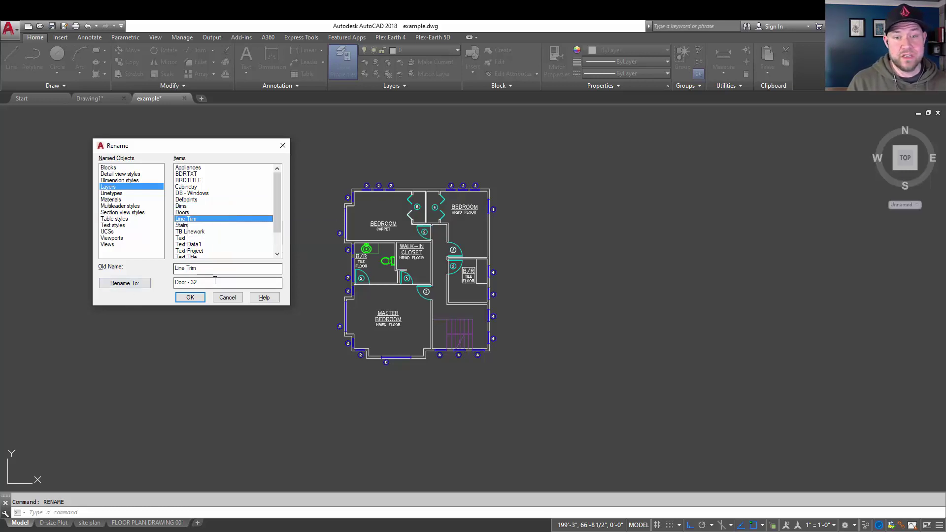
{"action": "left_click_drag", "start_coordinate": [197, 283], "coordinate": [151, 287]}
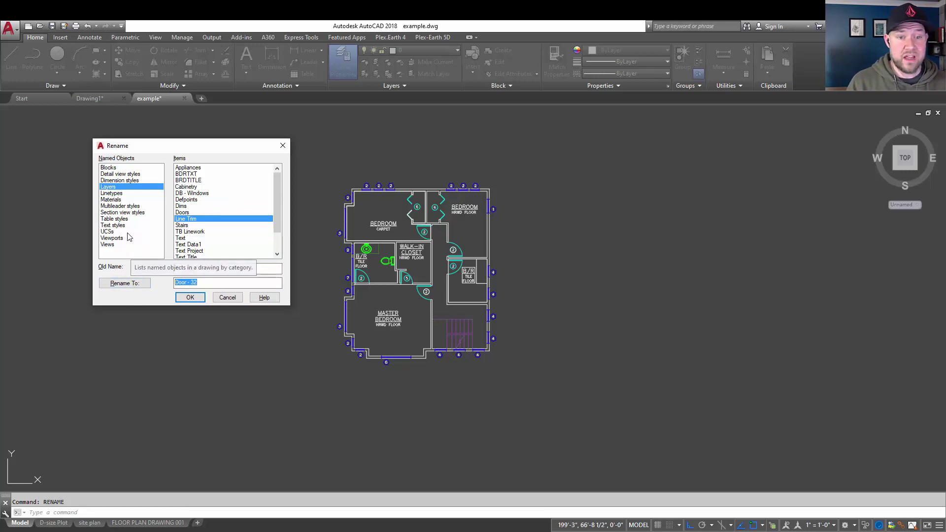
- Step through linetypes and detail view styles, then select the floorplan$1$Standard dimension style
{"action": "left_click", "coordinate": [116, 195]}
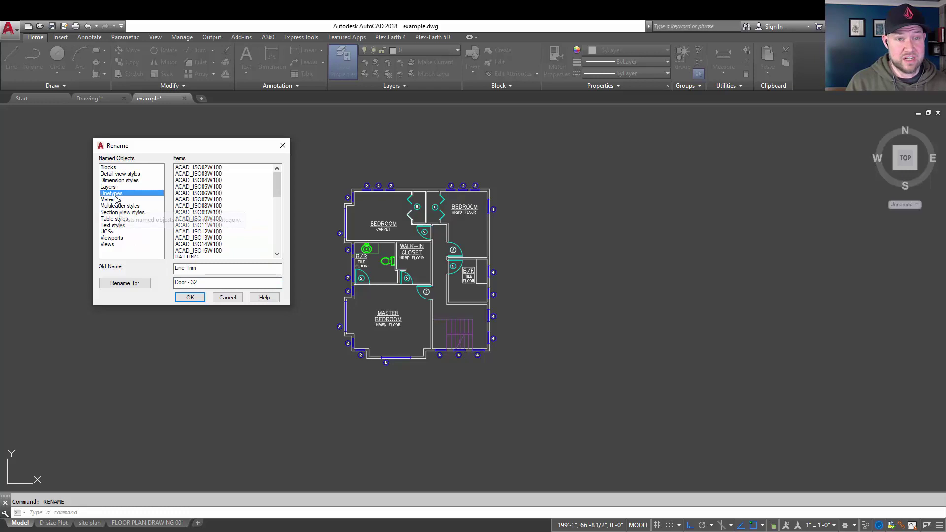
{"action": "left_click", "coordinate": [120, 175]}
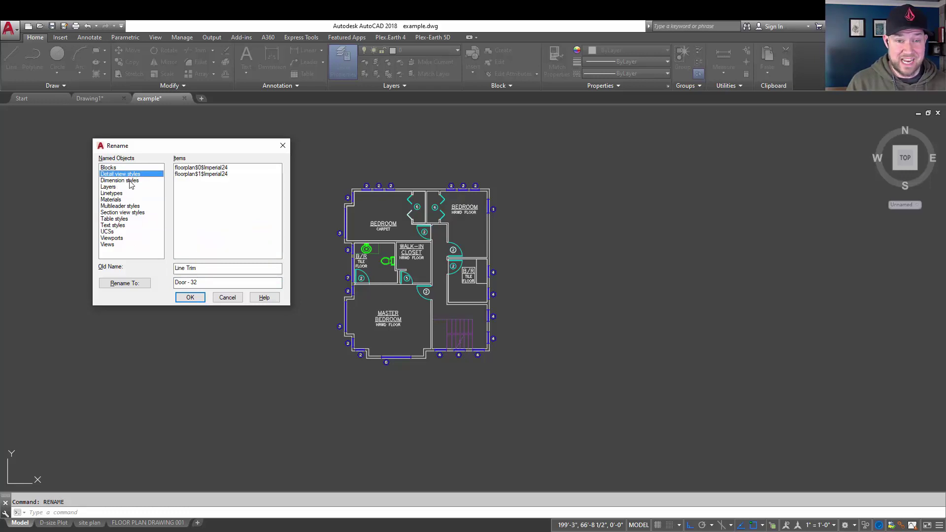
{"action": "left_click", "coordinate": [130, 181]}
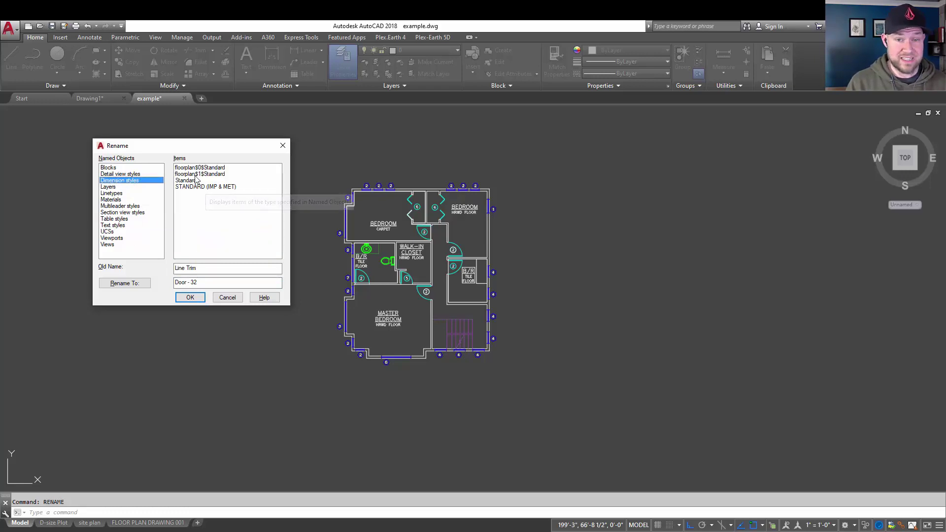
{"action": "left_click", "coordinate": [222, 174]}
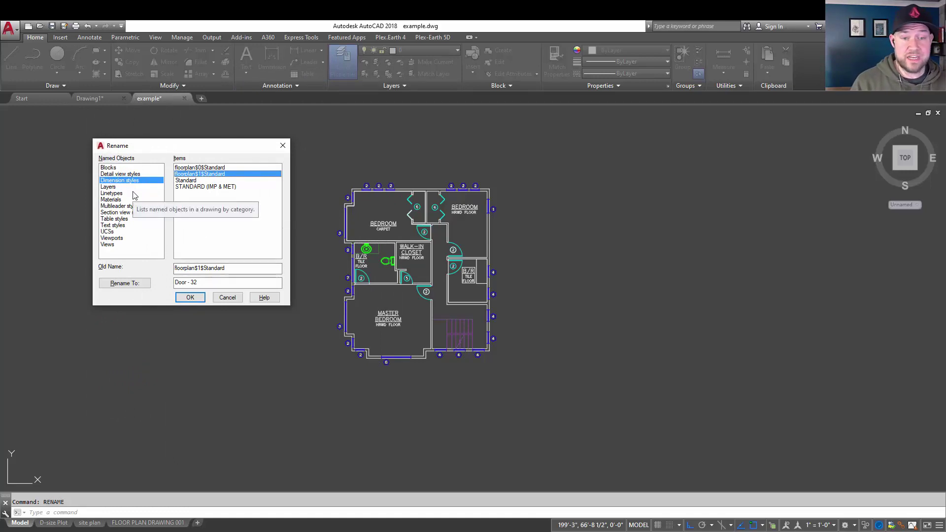
- Review the text styles and section view styles, then return to the layer list
{"action": "left_click", "coordinate": [114, 226]}
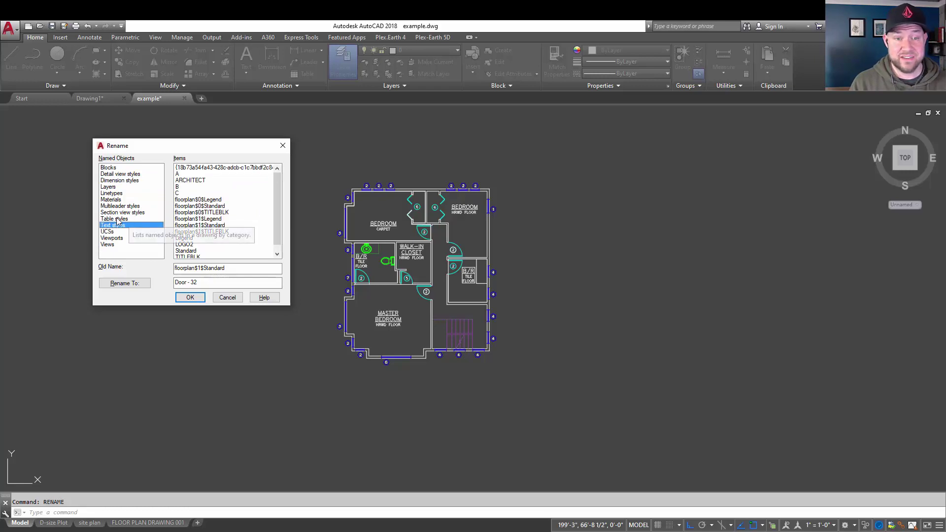
{"action": "left_click", "coordinate": [121, 213]}
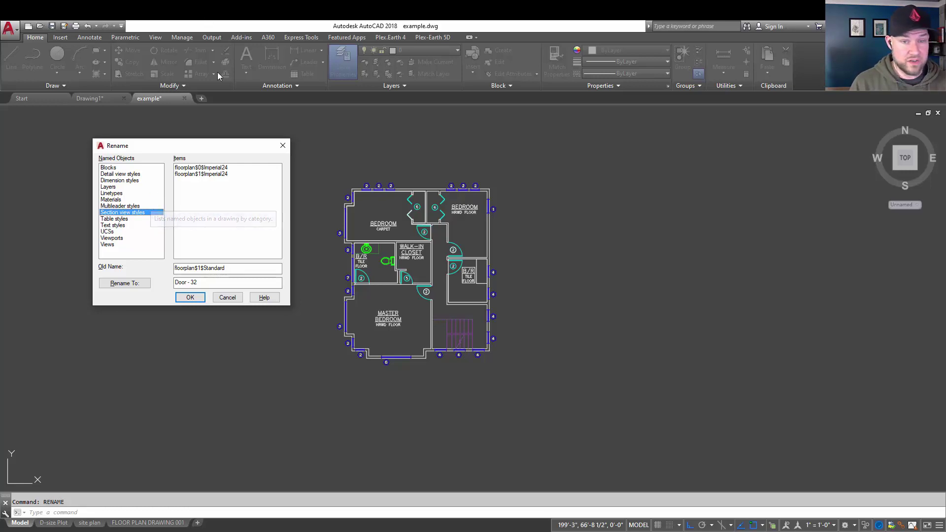
{"action": "left_click", "coordinate": [130, 188]}
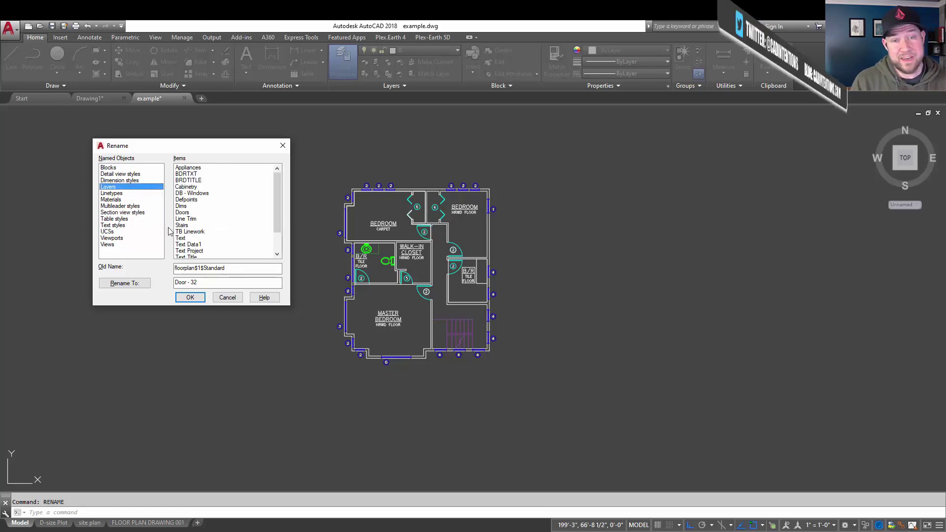